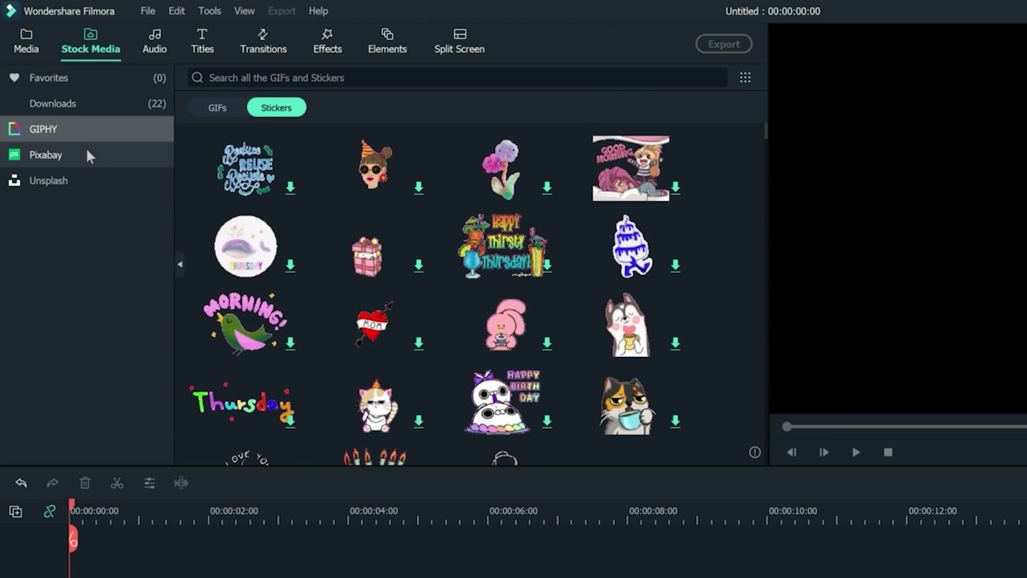
# Browse the Pixabay stock videos, then the Unsplash stock photos.
pyautogui.click(85, 159)
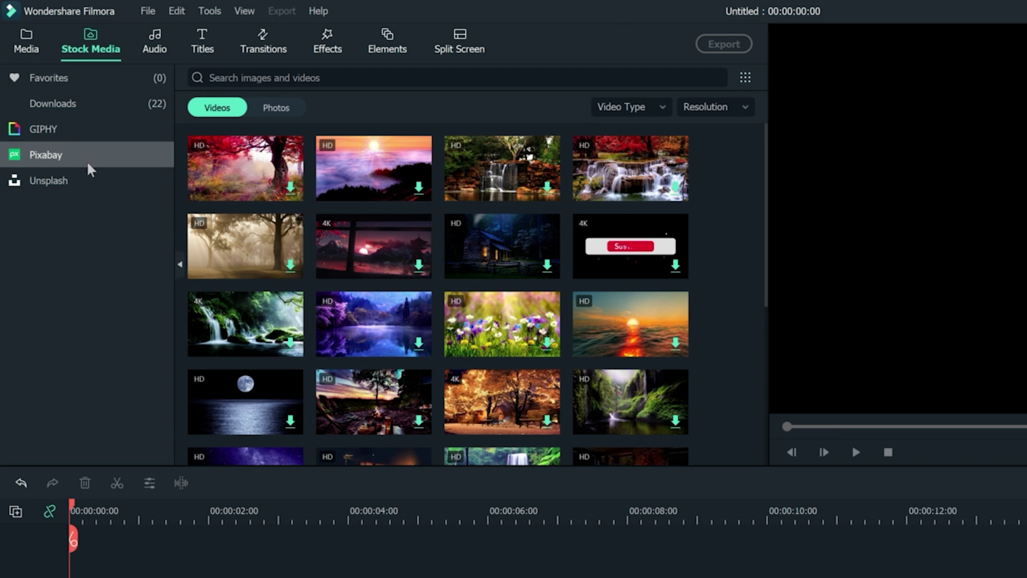
pyautogui.click(92, 182)
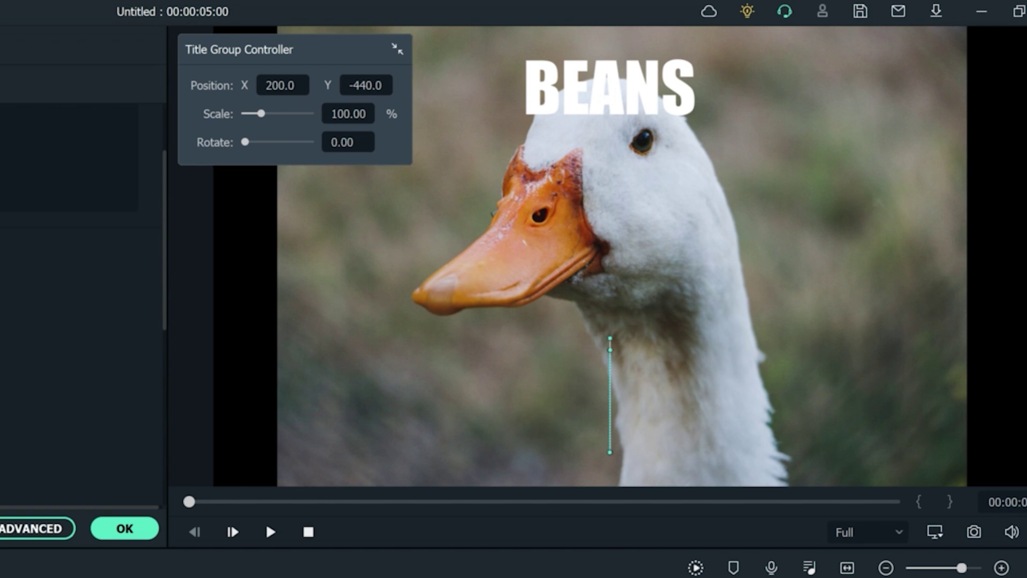
# Type 'BOTTOM TEXT' as the bottom caption beneath BEANS on the goose image.
pyautogui.write('BOTTOM')
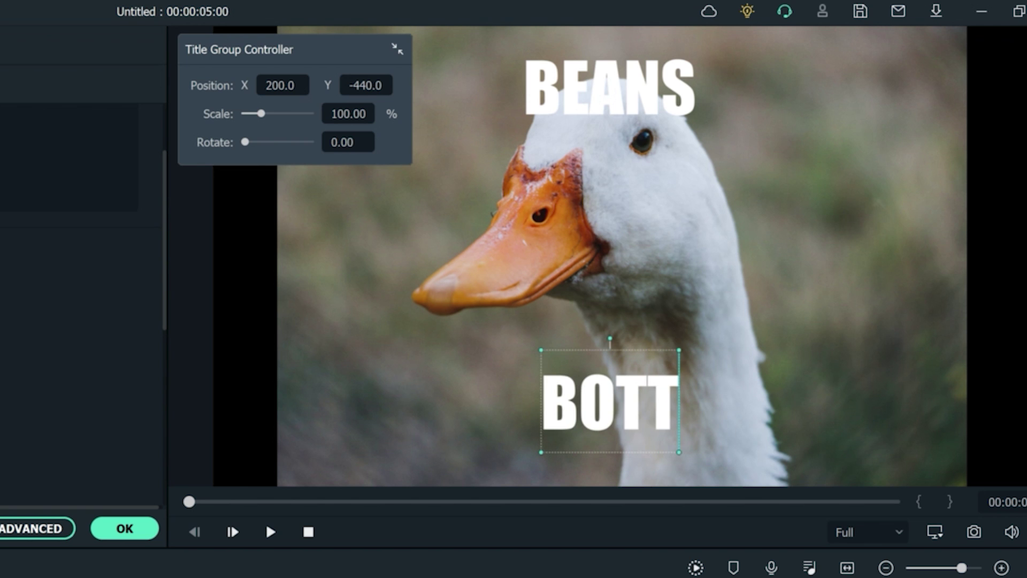
pyautogui.write(' TEXT')
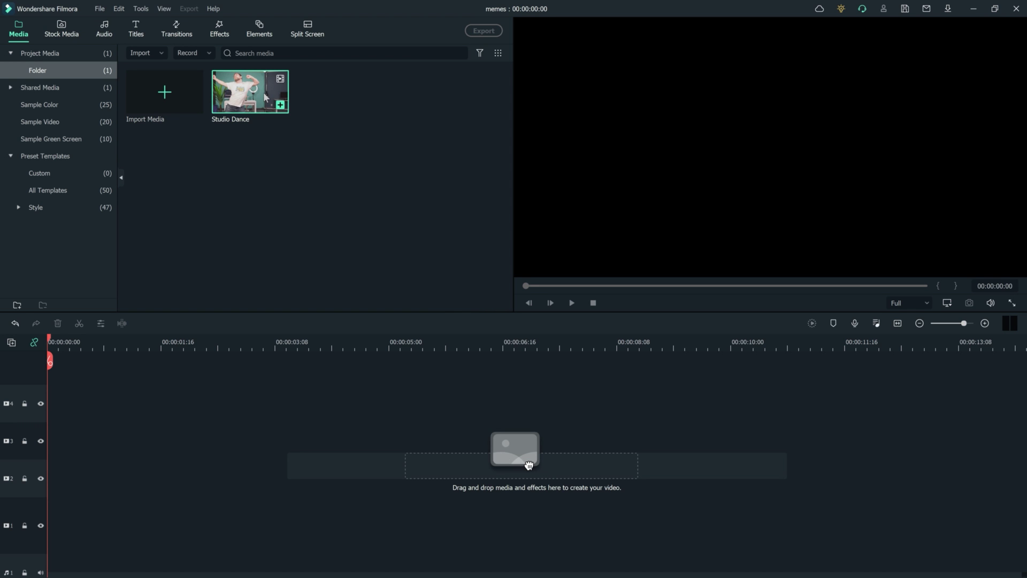
# Place Studio Dance on track 2, pause it and park the playhead at 00:00:03:01.
pyautogui.moveTo(529, 465); pyautogui.dragTo(51, 477)
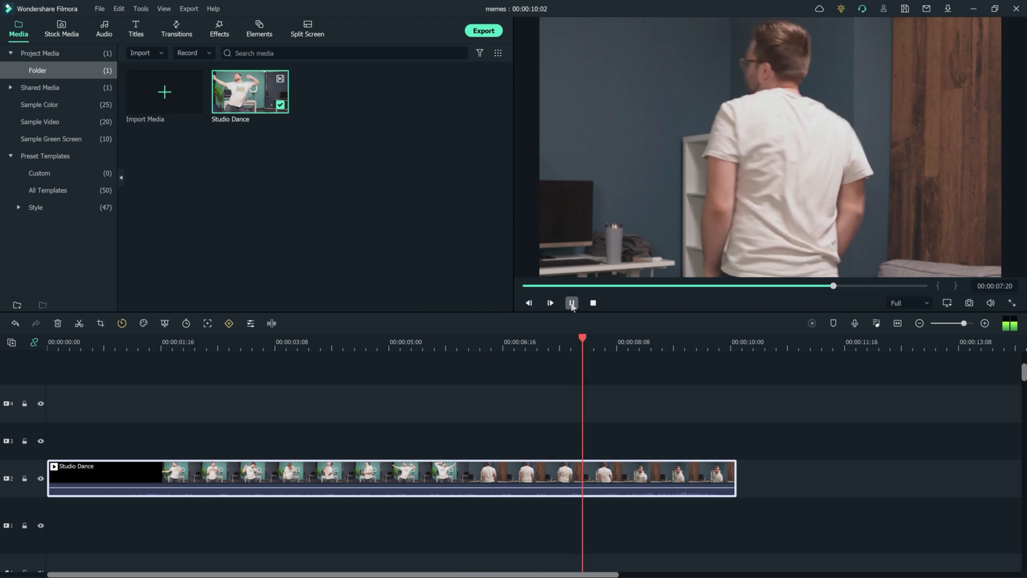
pyautogui.click(572, 303)
pyautogui.moveTo(630, 341); pyautogui.dragTo(255, 341)
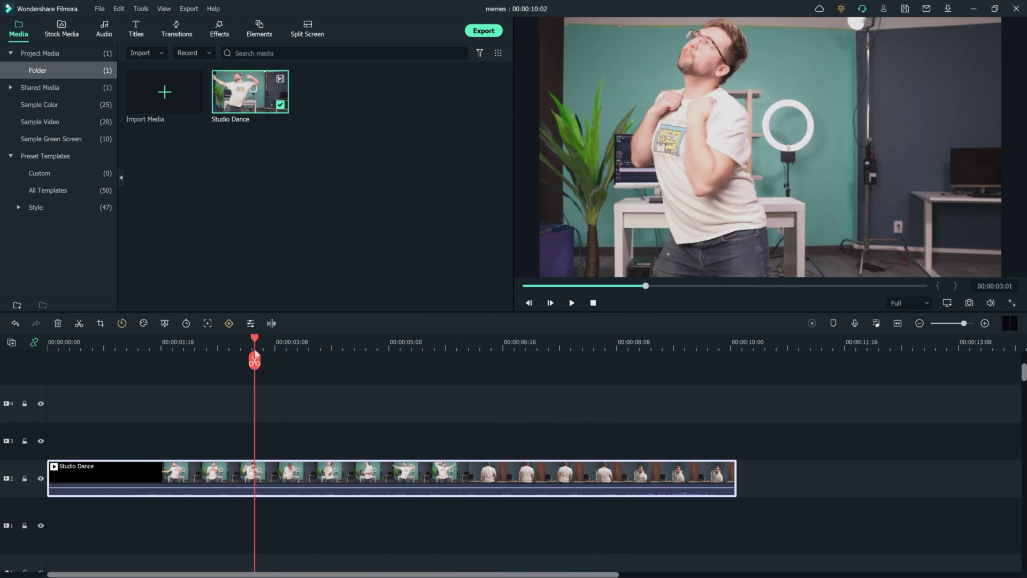
pyautogui.click(73, 35)
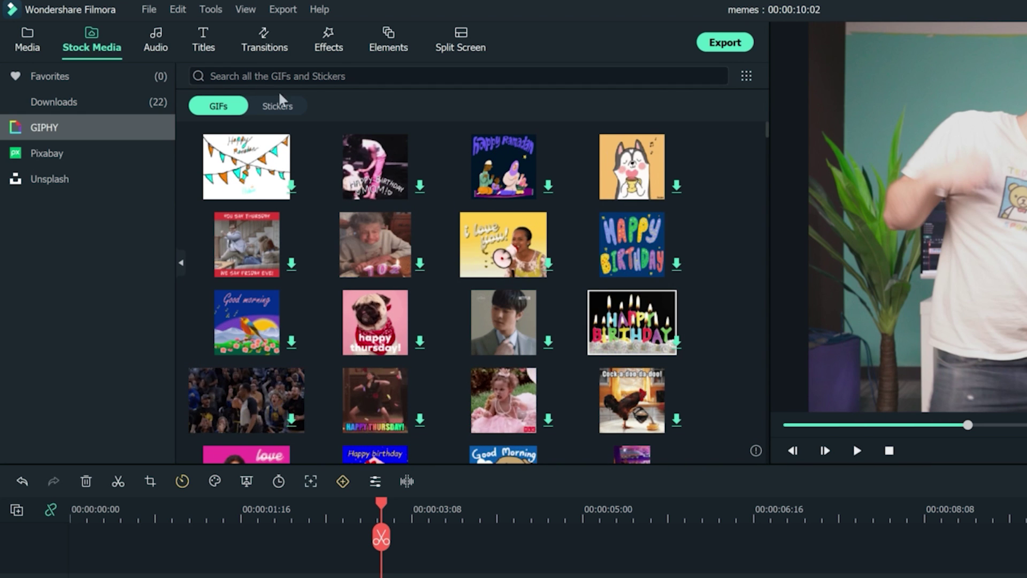
# Search GIPHY stickers for 'dance' and put the parrot sticker on track 3 at the playhead.
pyautogui.click(299, 109)
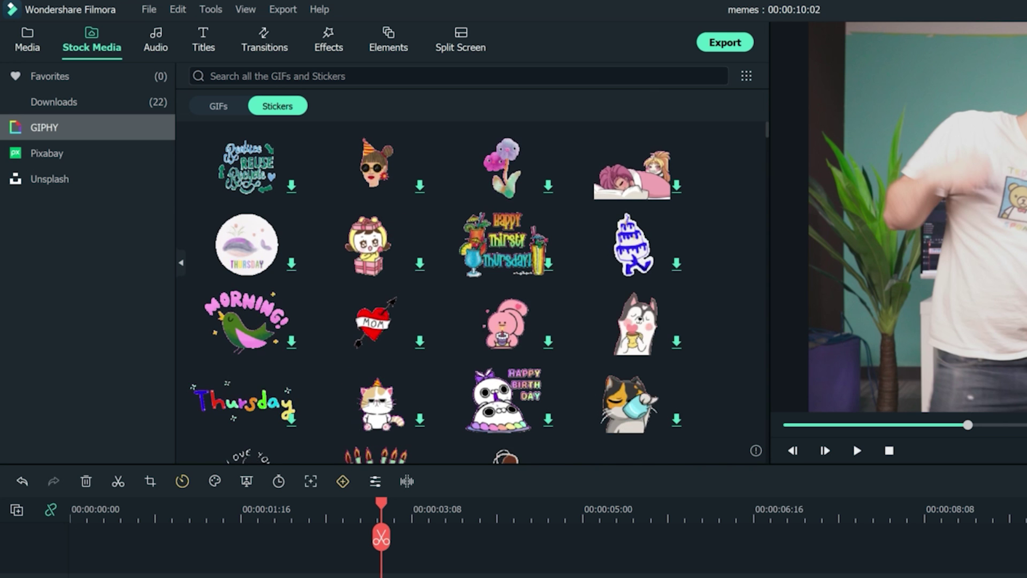
pyautogui.click(211, 76)
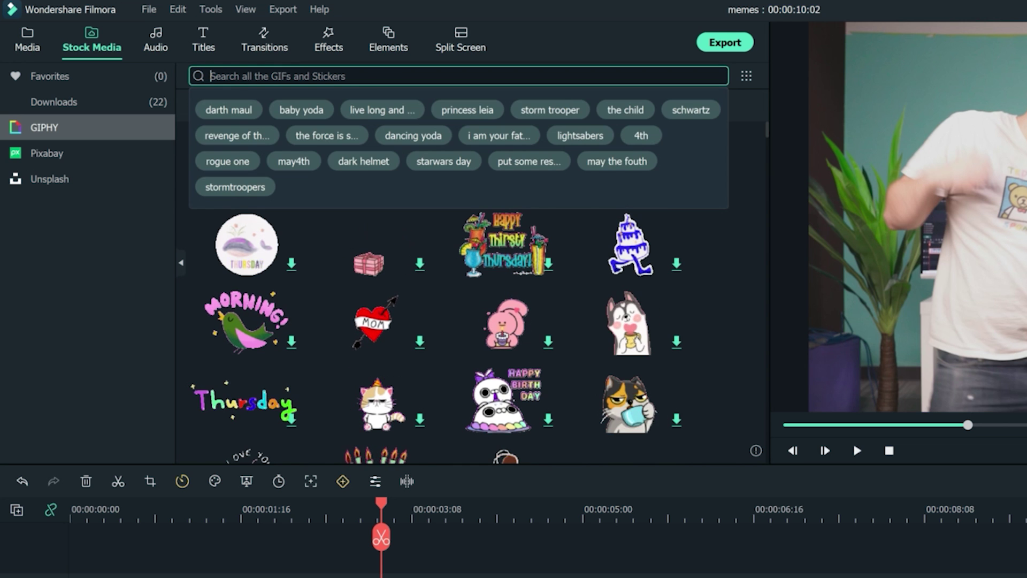
pyautogui.write('dance')
pyautogui.press('Return')
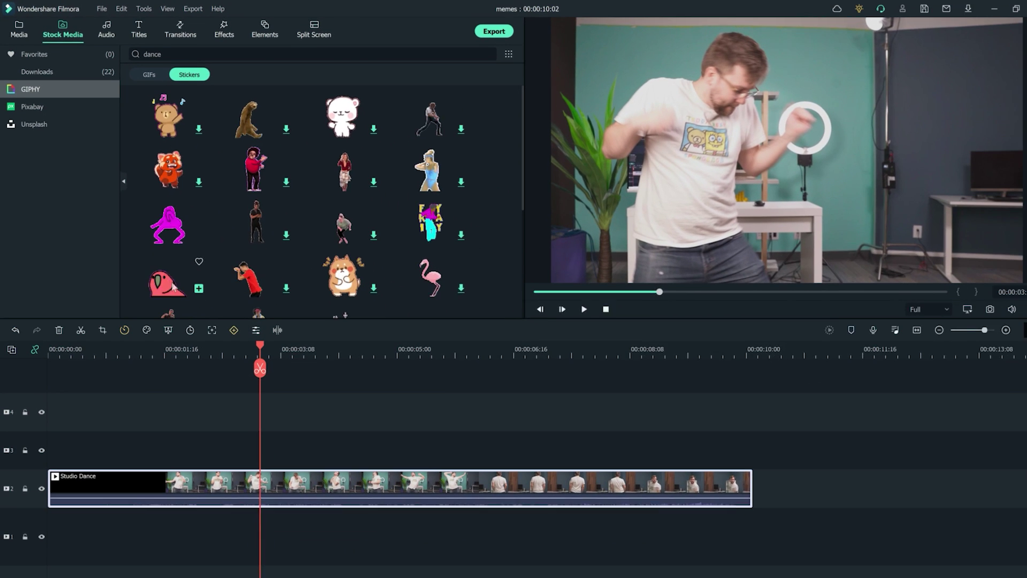
pyautogui.moveTo(247, 406); pyautogui.dragTo(398, 577)
pyautogui.moveTo(268, 451); pyautogui.dragTo(248, 449)
# Scale the parrot sticker to about 29% and position it at X 210, Y -400.
pyautogui.doubleClick(274, 441)
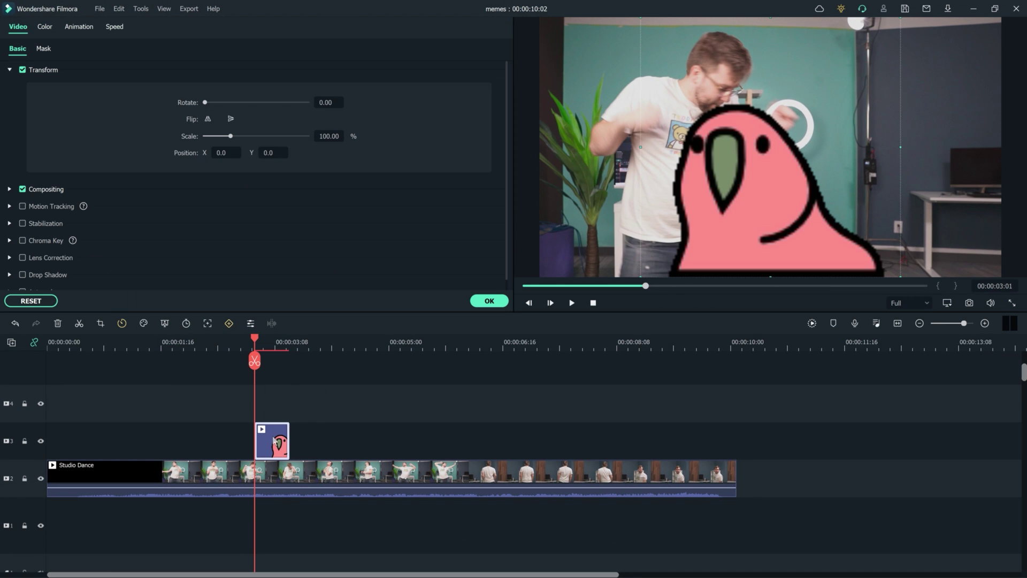
pyautogui.moveTo(231, 138); pyautogui.dragTo(216, 150)
pyautogui.write('210')
pyautogui.press('Tab')
pyautogui.write('-400')
pyautogui.press('Return')
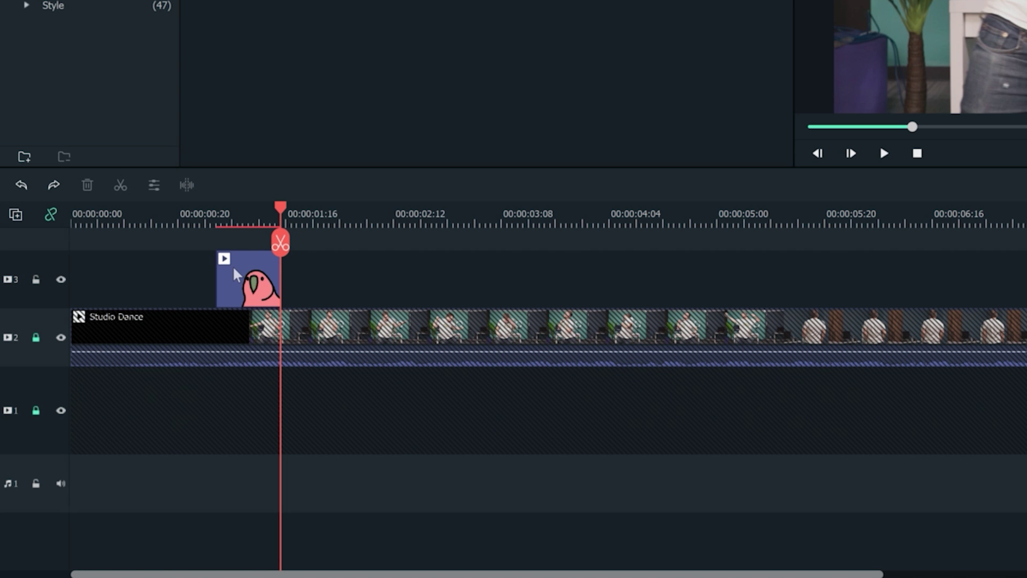
# Copy the parrot clip and paste copies back-to-back along track 3.
pyautogui.rightClick(235, 276)
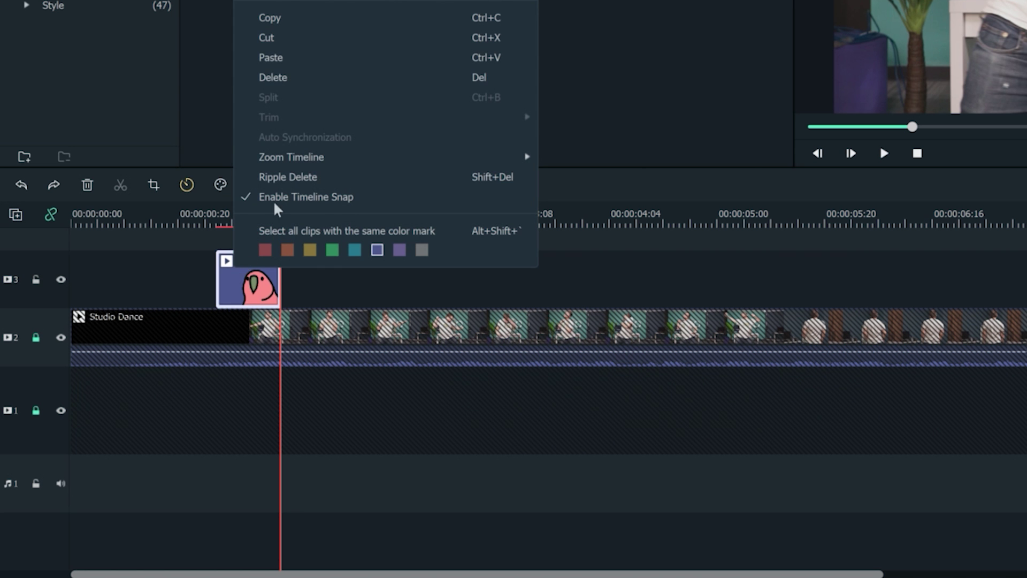
pyautogui.click(350, 16)
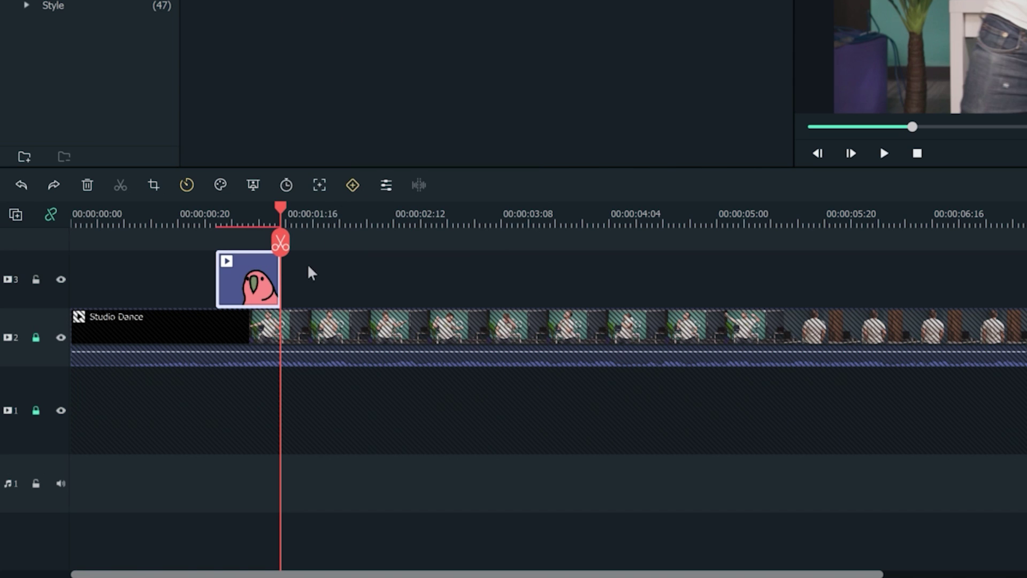
pyautogui.rightClick(296, 283)
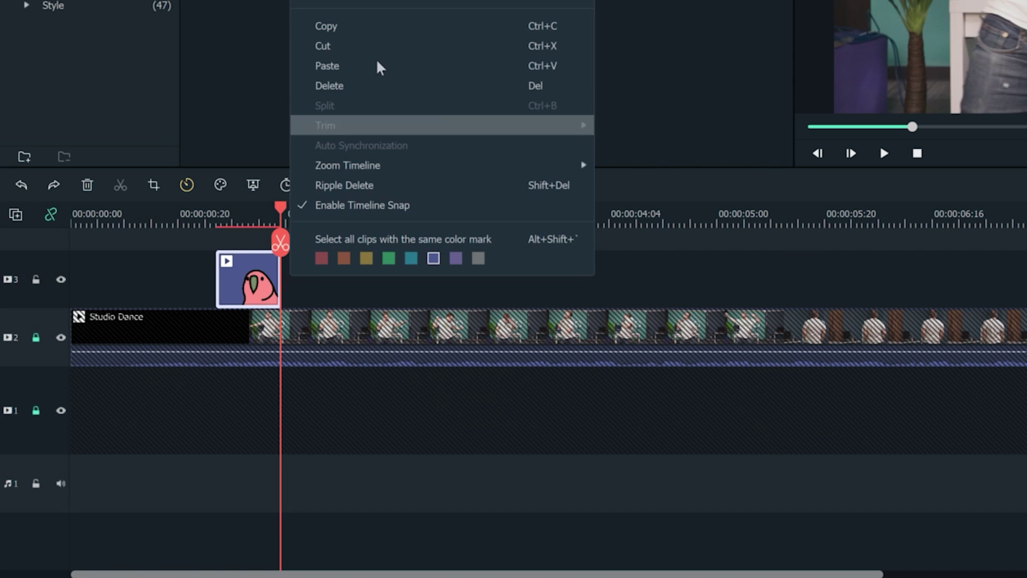
pyautogui.click(379, 65)
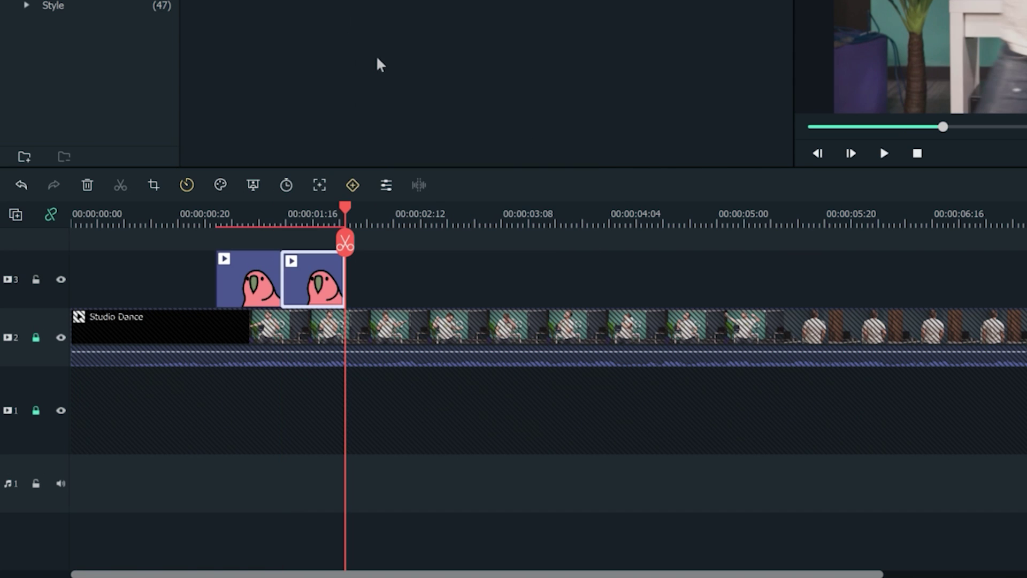
pyautogui.rightClick(378, 288)
pyautogui.click(419, 73)
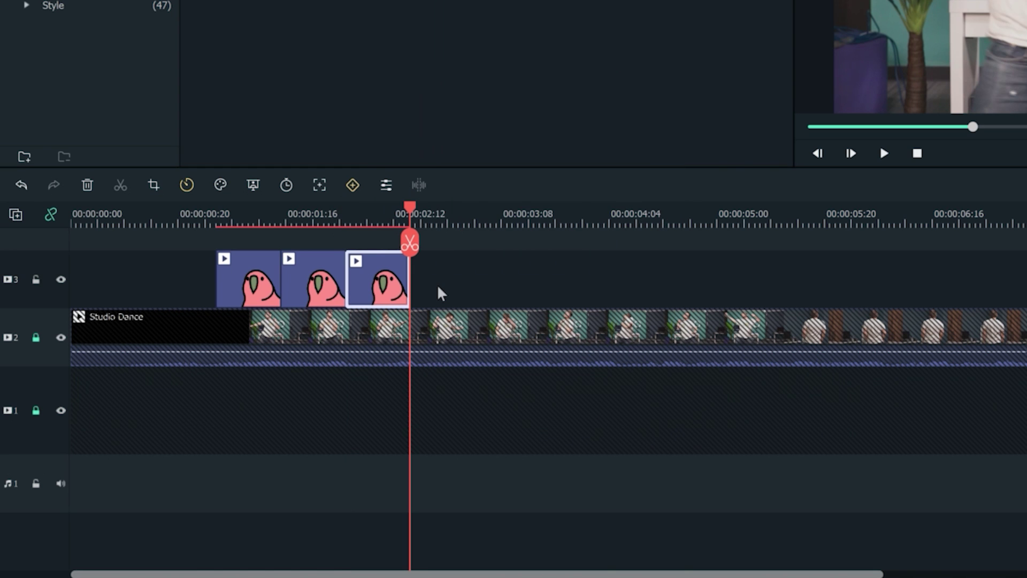
pyautogui.rightClick(441, 294)
pyautogui.click(485, 75)
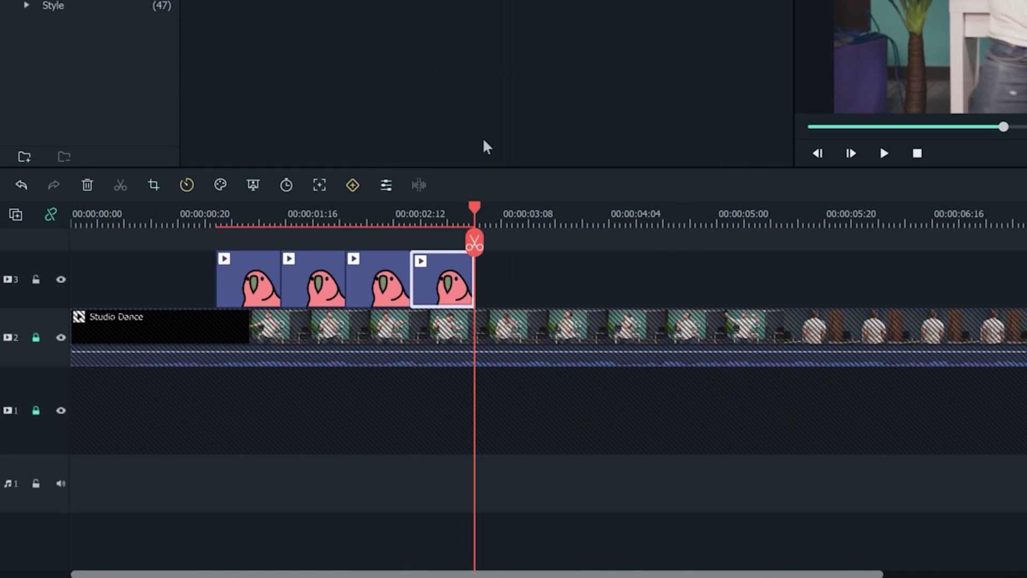
pyautogui.rightClick(510, 272)
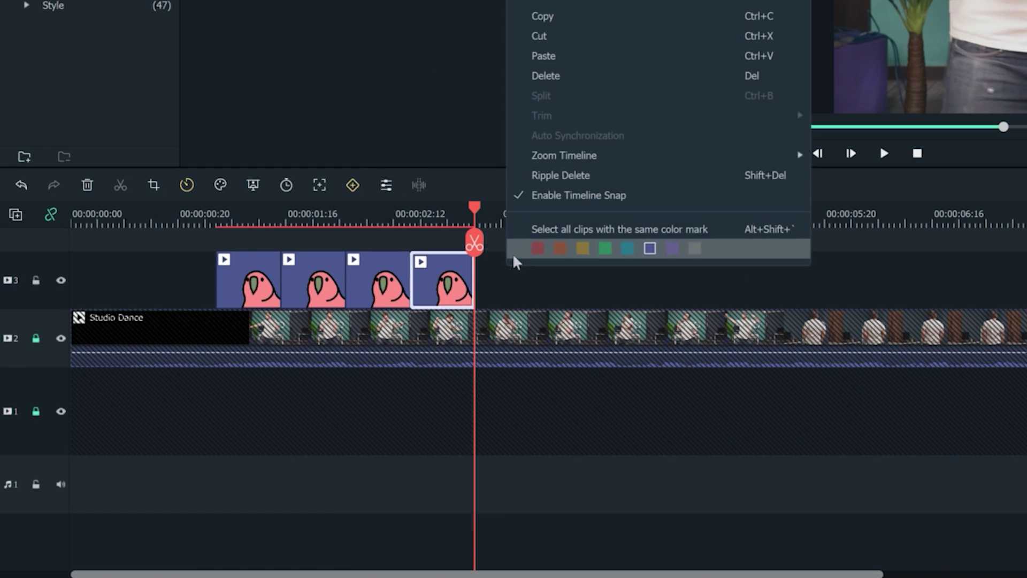
pyautogui.click(546, 55)
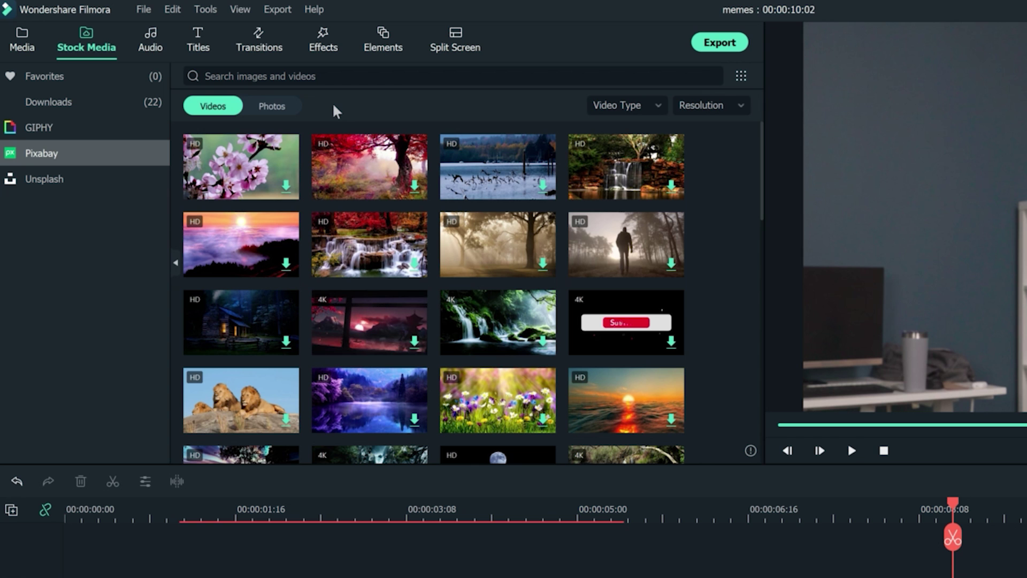
# Browse Pixabay photos and look over their Color and Orientation filters.
pyautogui.click(295, 110)
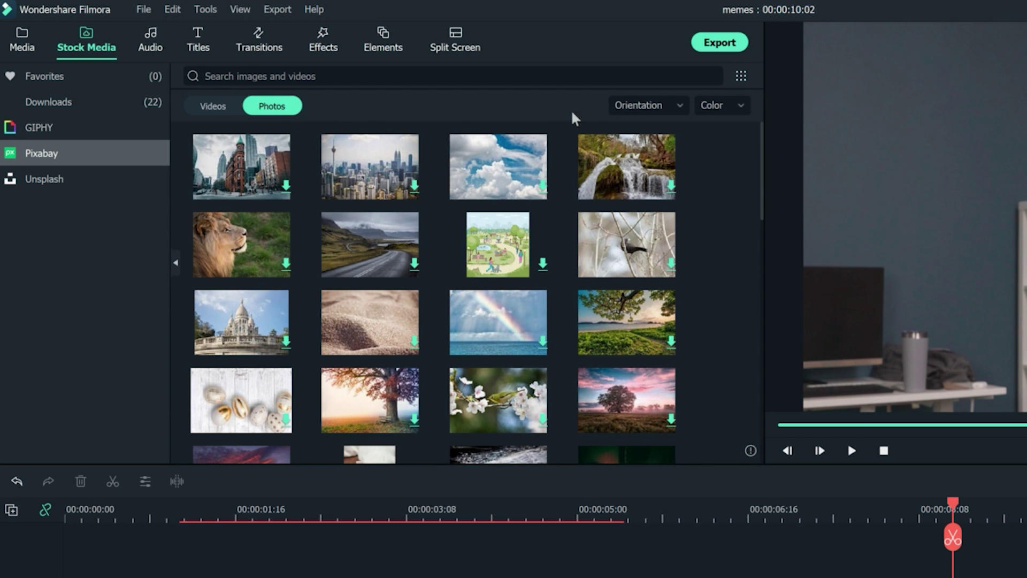
pyautogui.click(740, 107)
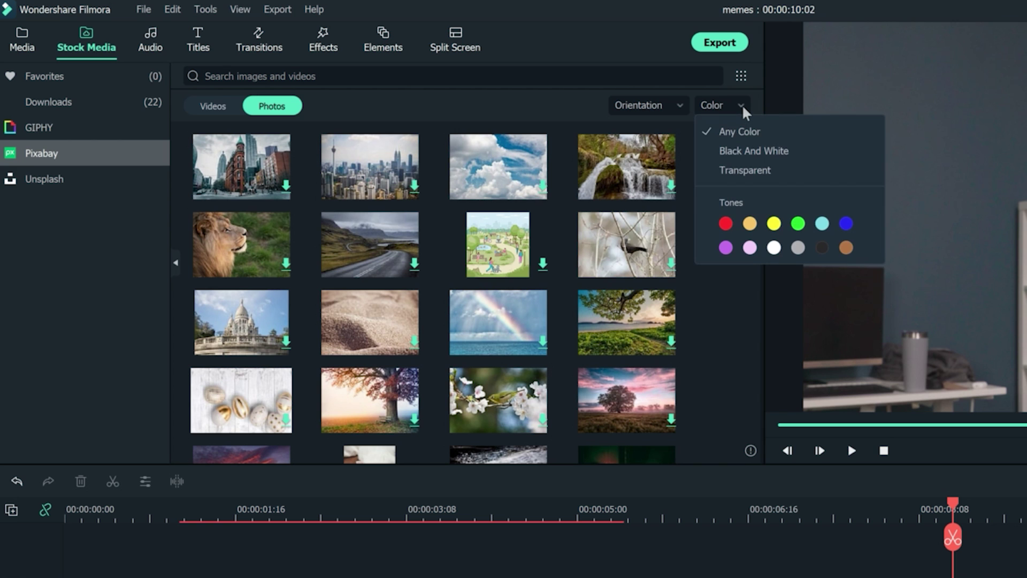
pyautogui.click(682, 106)
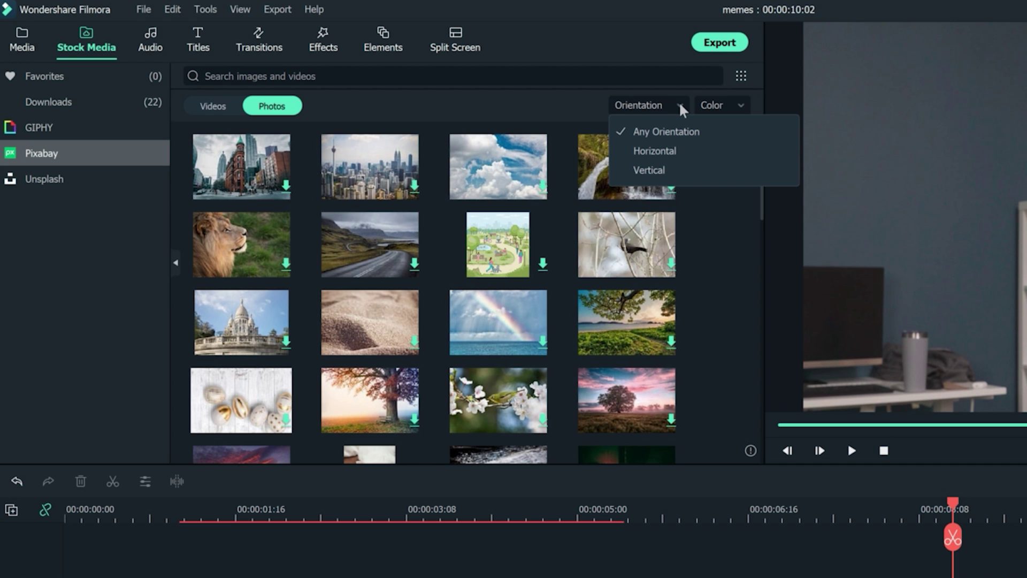
# Filter the Pixabay videos to the Animation video type.
pyautogui.click(202, 110)
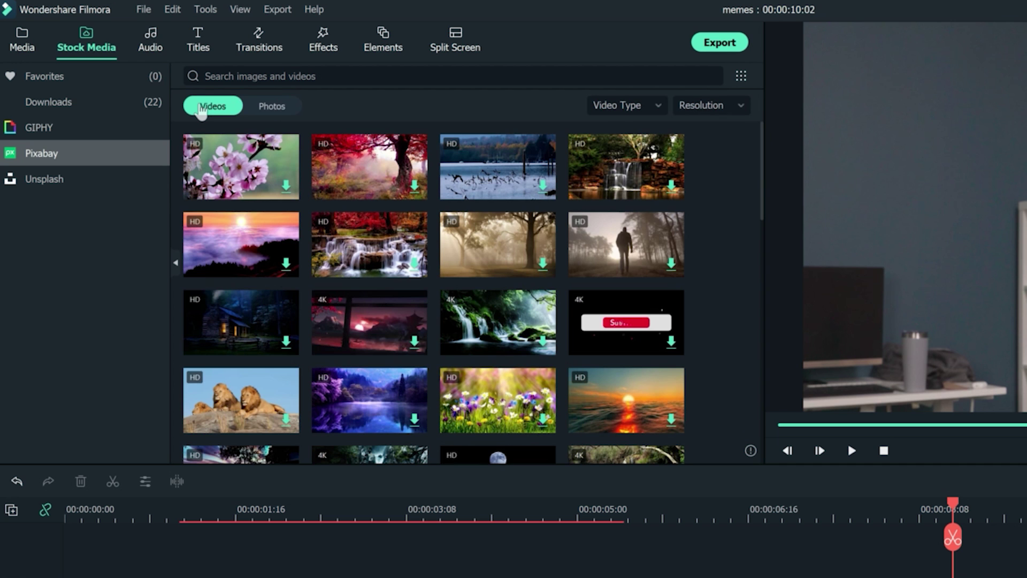
pyautogui.click(653, 107)
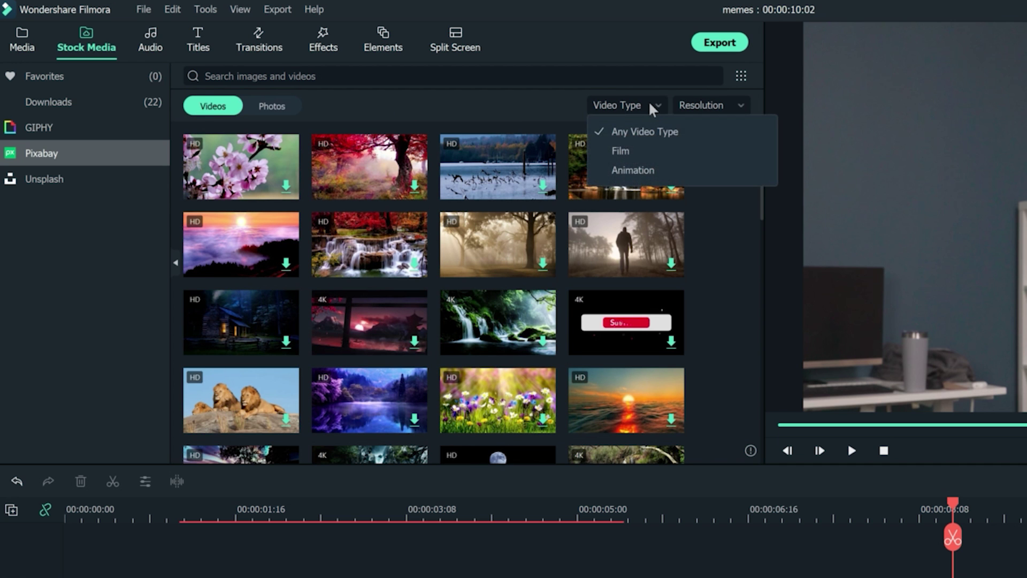
pyautogui.click(677, 172)
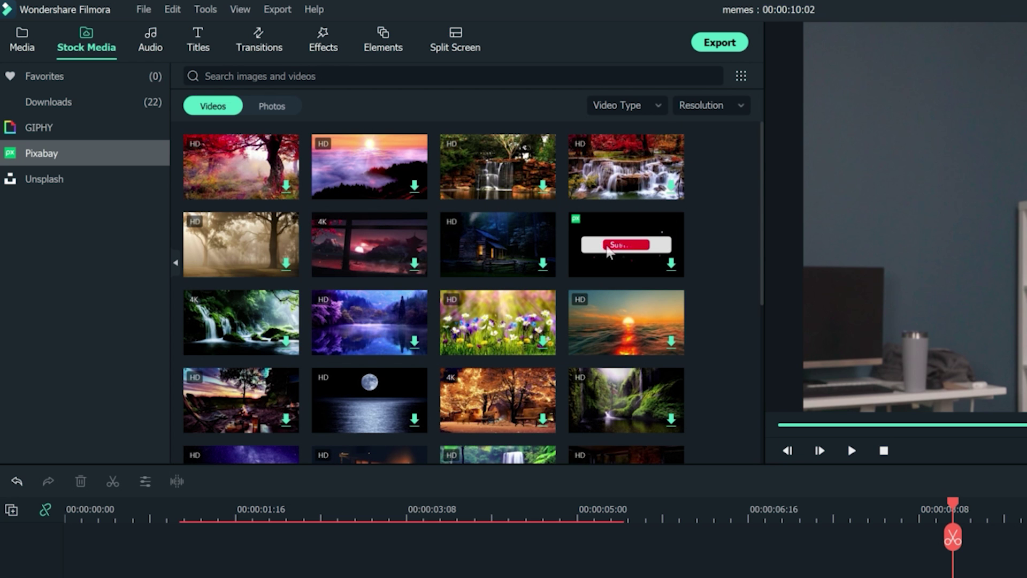
pyautogui.scroll(-5, 250, 405)
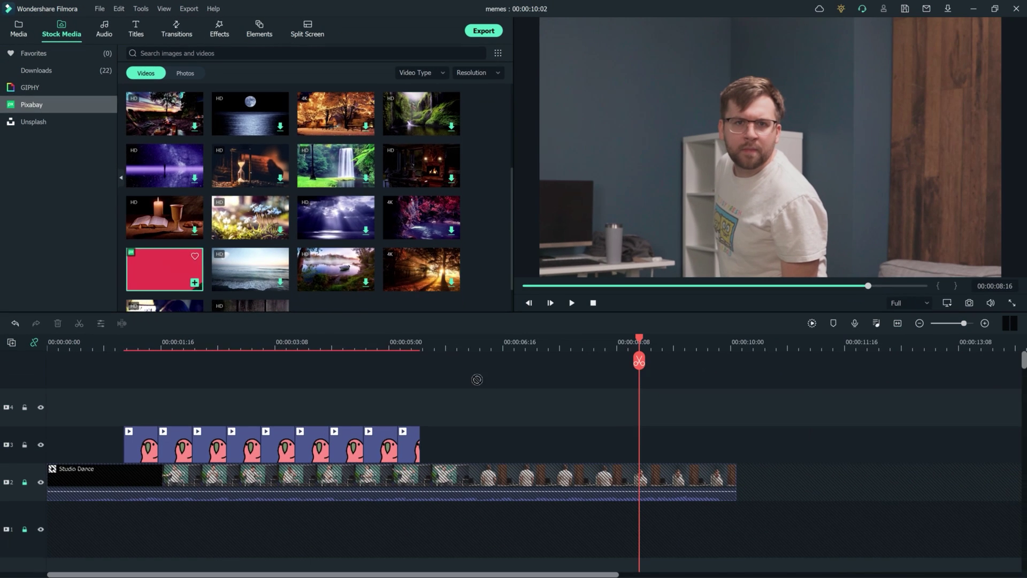
# Place the Thanks for Watching clip on track 3 after the dance clip and play it back.
pyautogui.moveTo(216, 349); pyautogui.dragTo(969, 570)
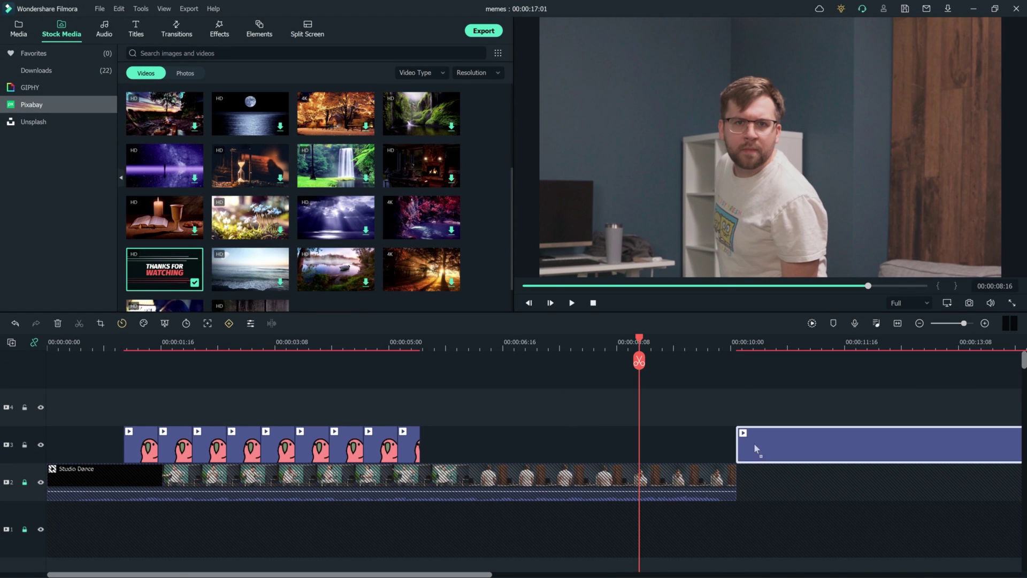
pyautogui.click(719, 407)
pyautogui.press('space')
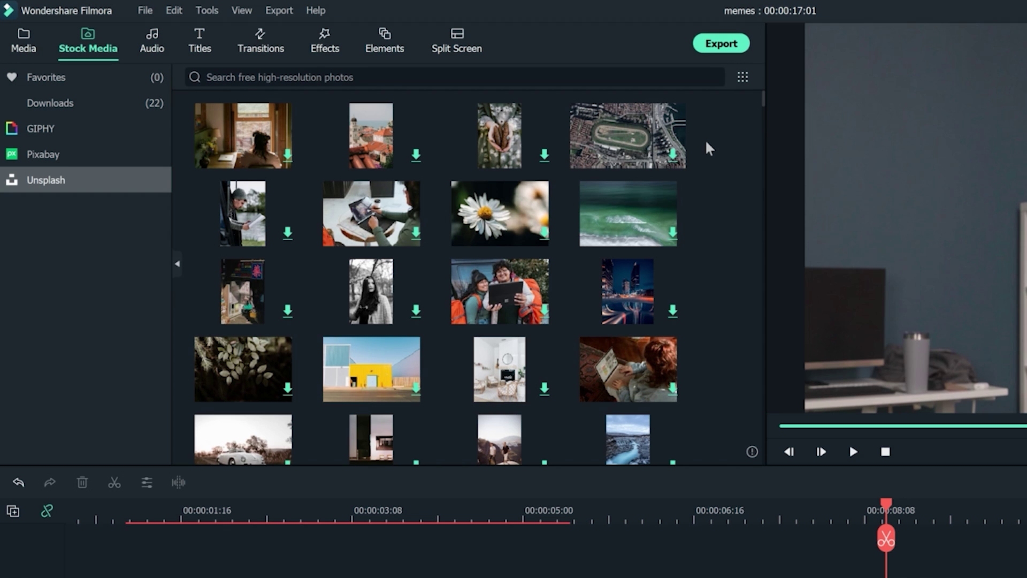
pyautogui.moveTo(678, 159)
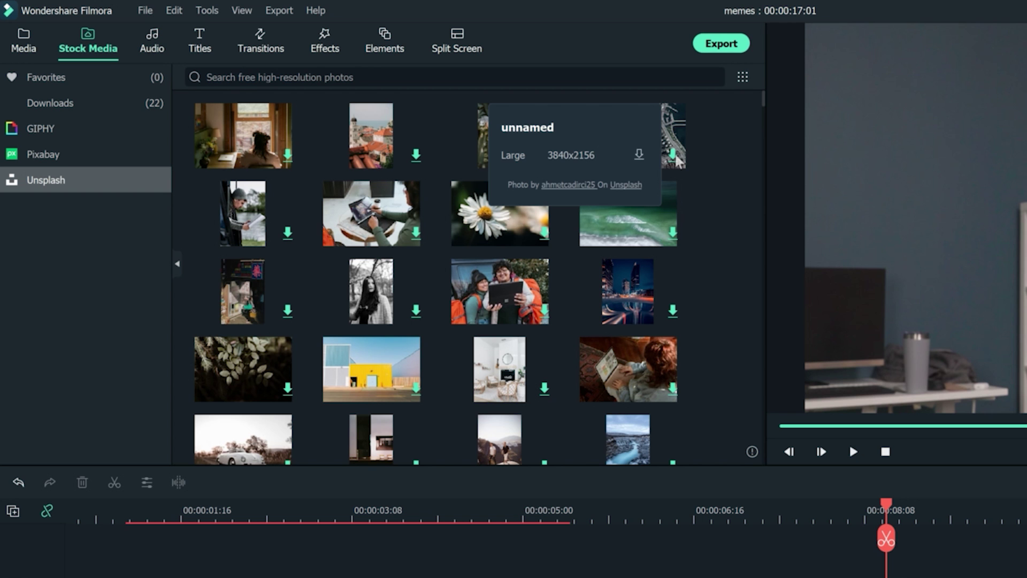
# Add the downloaded duck image to track 4 at the playhead, trimmed to end at 00:00:09:22.
pyautogui.click(123, 112)
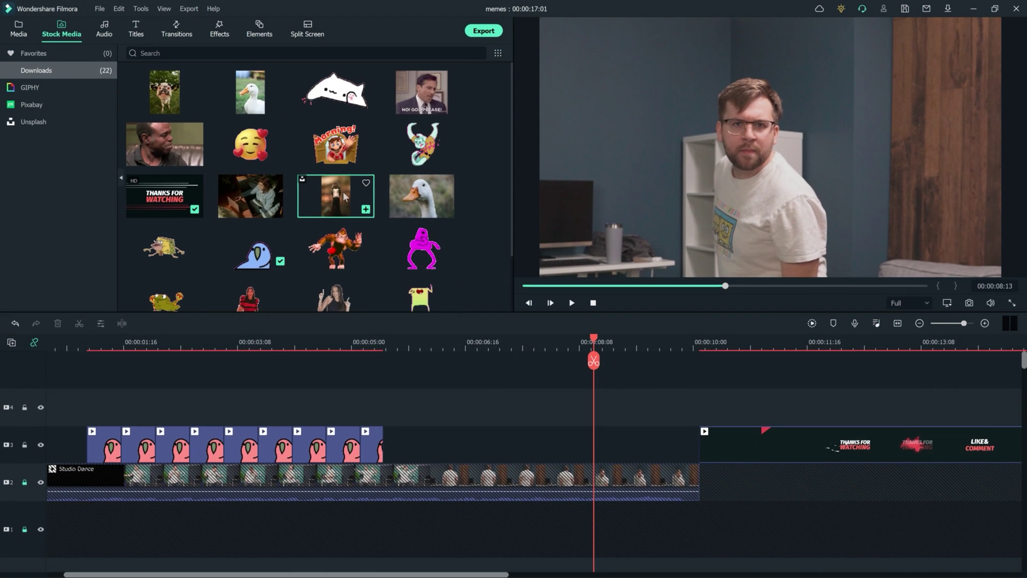
pyautogui.doubleClick(345, 197)
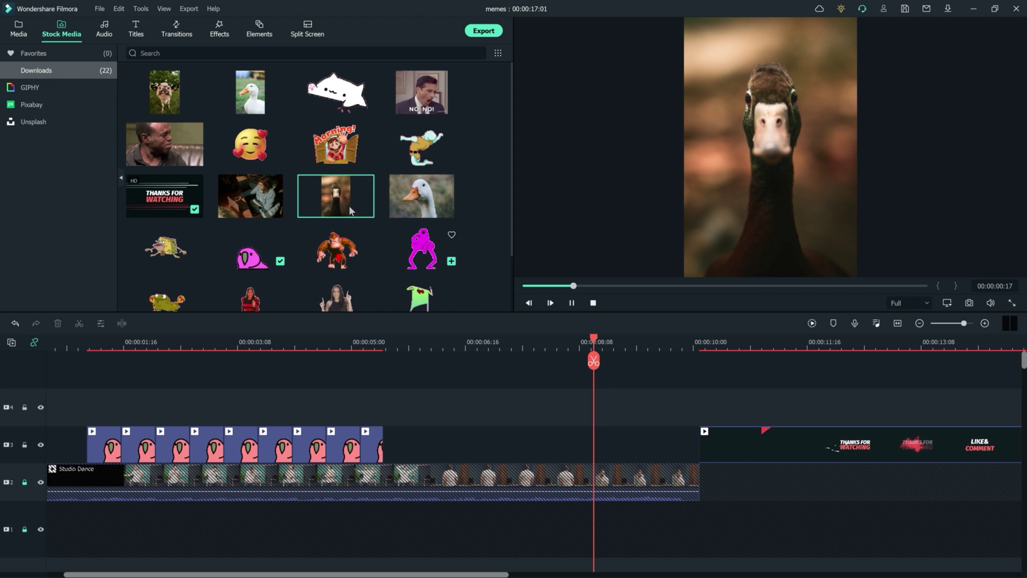
pyautogui.moveTo(368, 214); pyautogui.dragTo(586, 408)
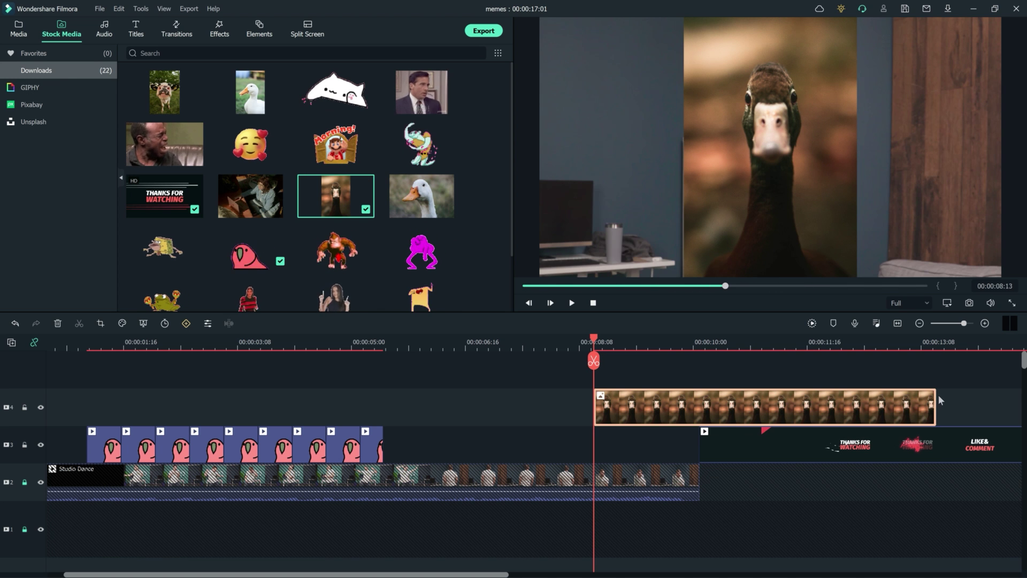
pyautogui.moveTo(935, 400); pyautogui.dragTo(689, 410)
# Scale the duck image to 93.75% and lower it to Position Y -100.
pyautogui.doubleClick(651, 405)
pyautogui.moveTo(231, 137); pyautogui.dragTo(229, 137)
pyautogui.doubleClick(270, 152)
pyautogui.write('-100')
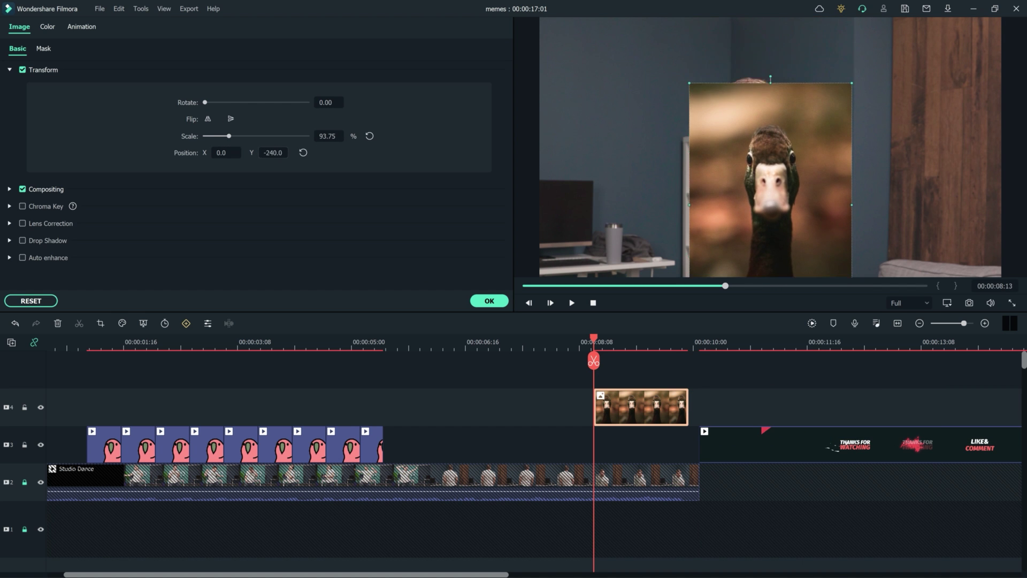
pyautogui.press('Return')
pyautogui.moveTo(230, 137); pyautogui.dragTo(239, 137)
pyautogui.click(489, 300)
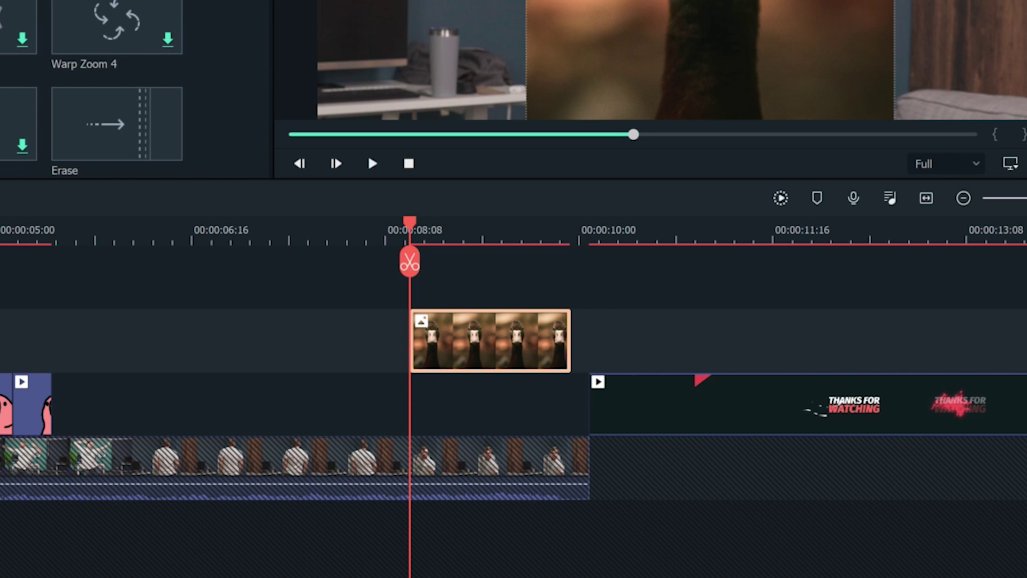
pyautogui.moveTo(601, 410); pyautogui.dragTo(601, 410)
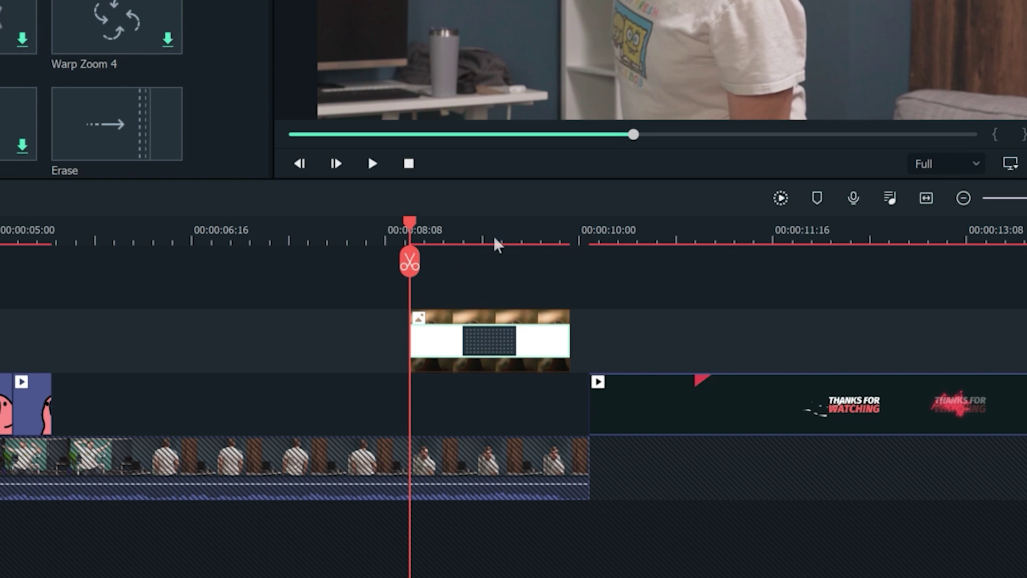